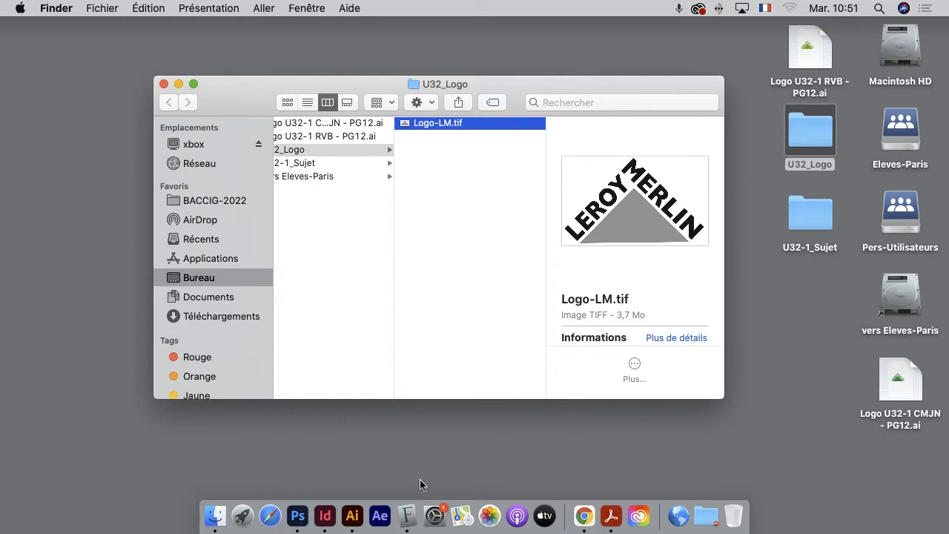
# Step: Switch to Illustrator and create a new portrait A4 document, 210 x 297 mm, in CMYK colour mode
pyautogui.click(352, 516)
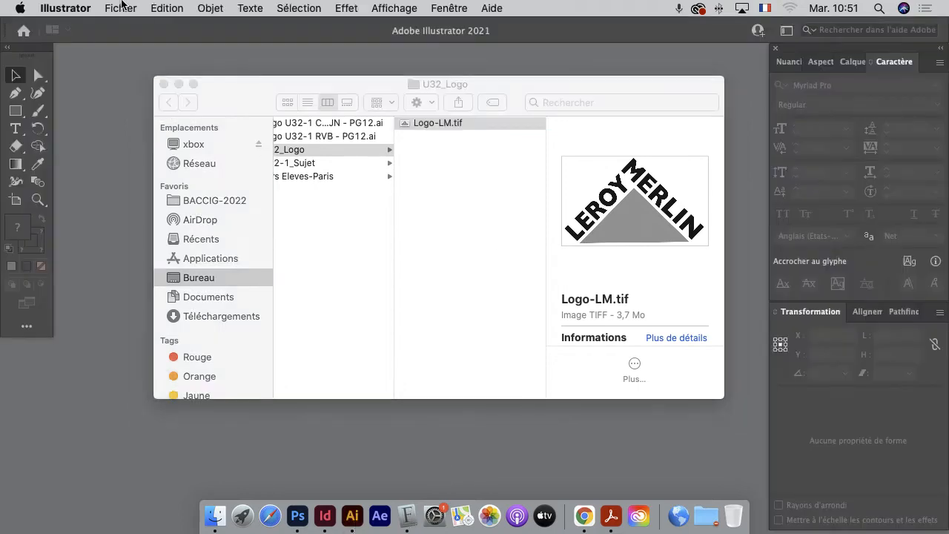
pyautogui.click(120, 9)
pyautogui.click(130, 23)
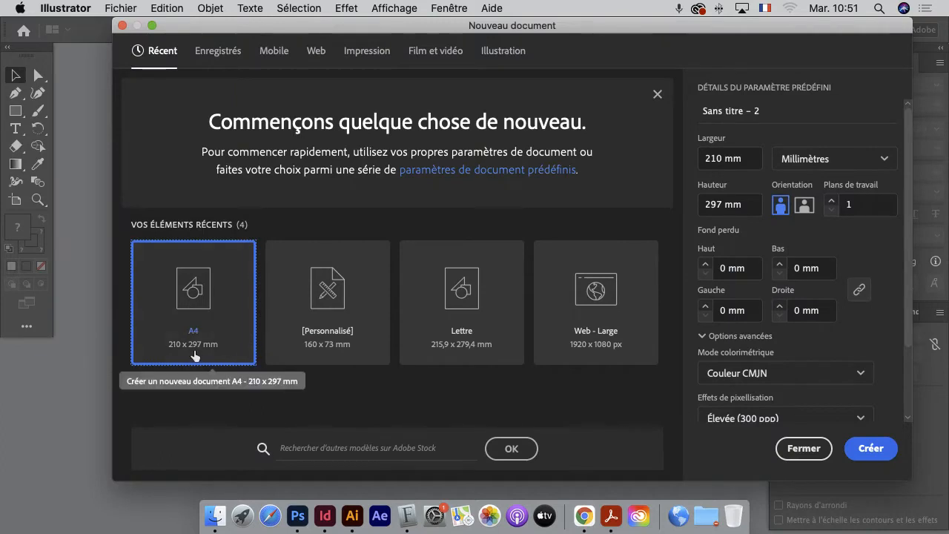
pyautogui.click(880, 452)
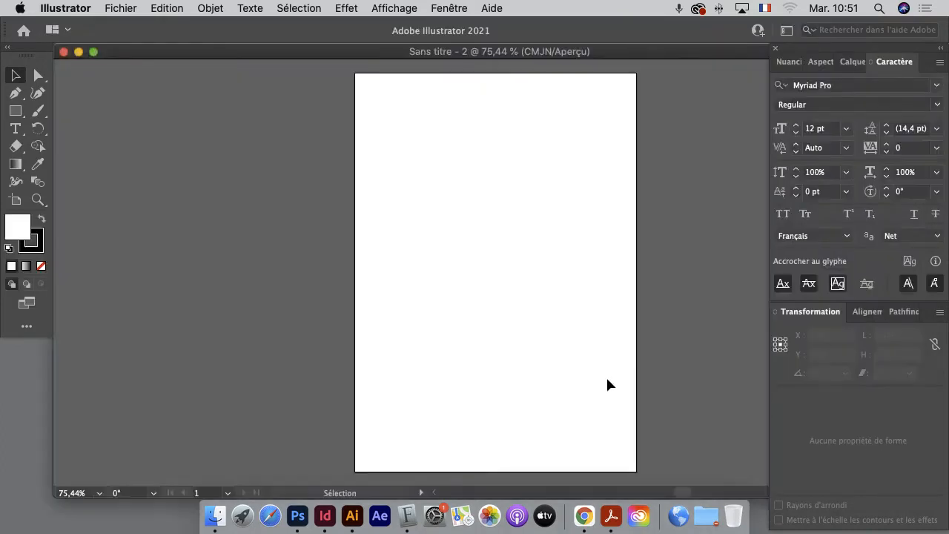
pyautogui.press('space')
pyautogui.moveTo(512, 262); pyautogui.dragTo(420, 258)
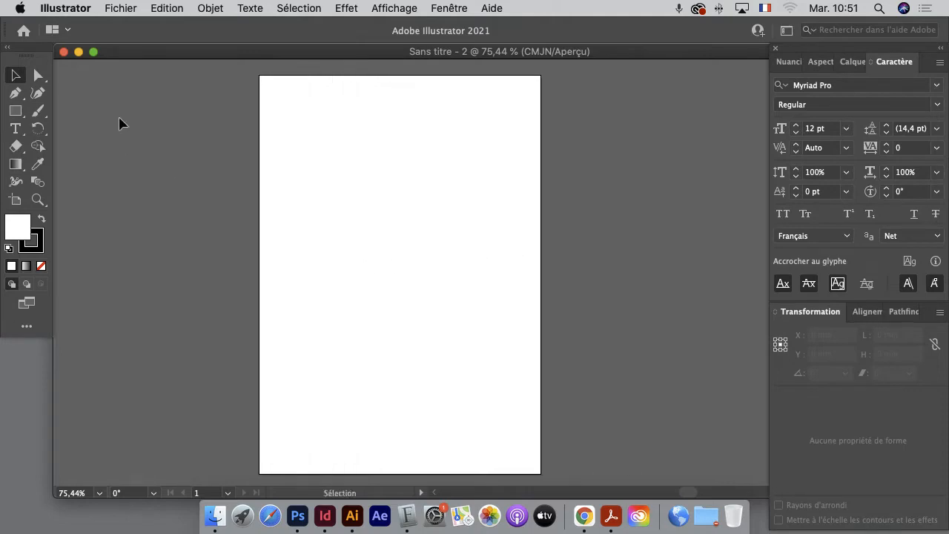
# Step: Import Logo-LM.tif from the U32_Logo folder as a template layer and display the document's layers
pyautogui.click(120, 9)
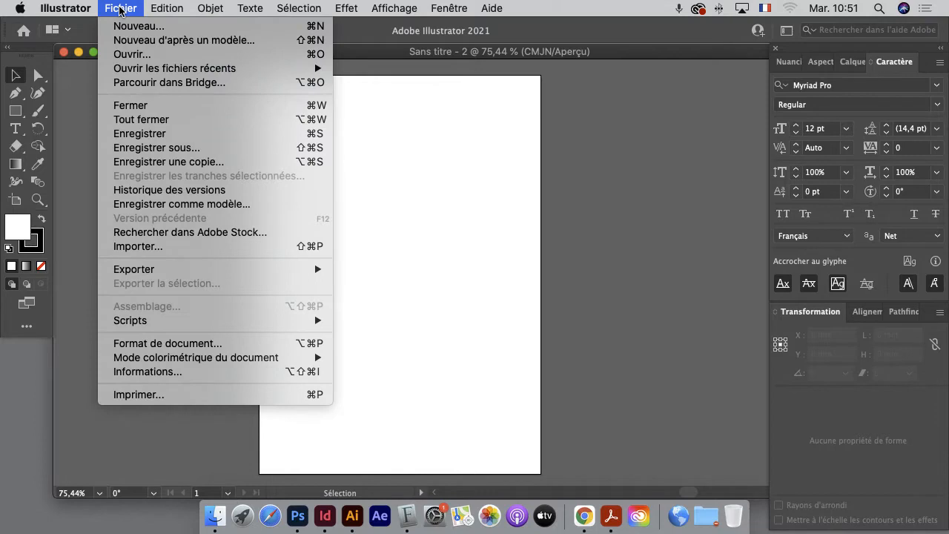
pyautogui.click(143, 247)
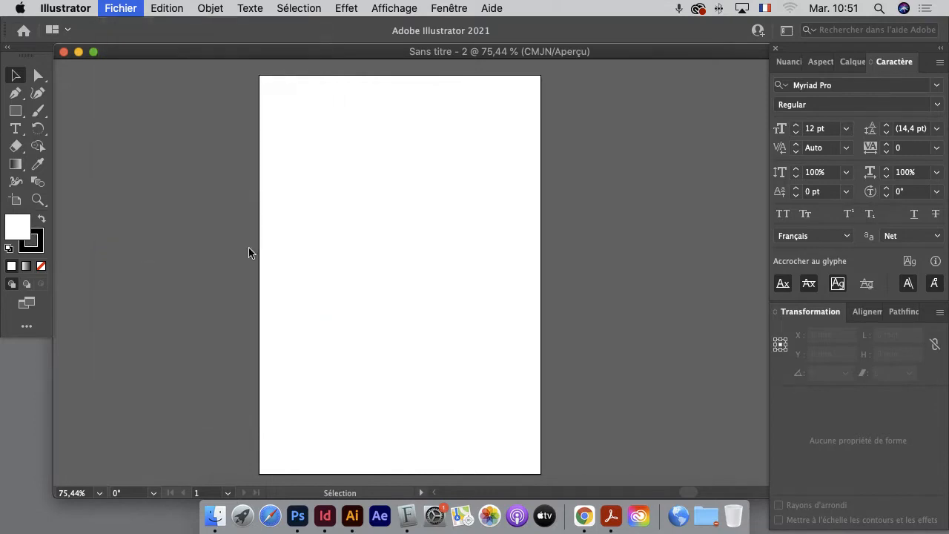
pyautogui.click(374, 119)
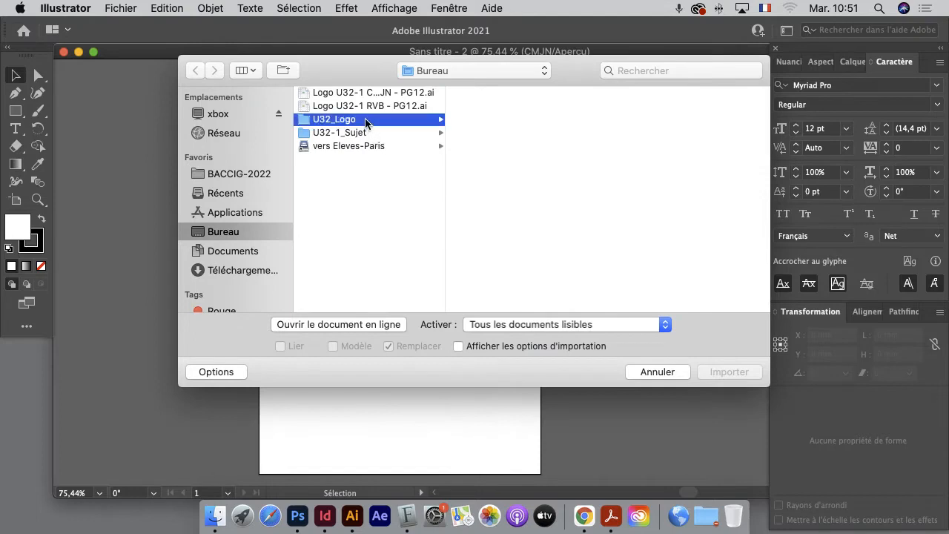
pyautogui.click(499, 95)
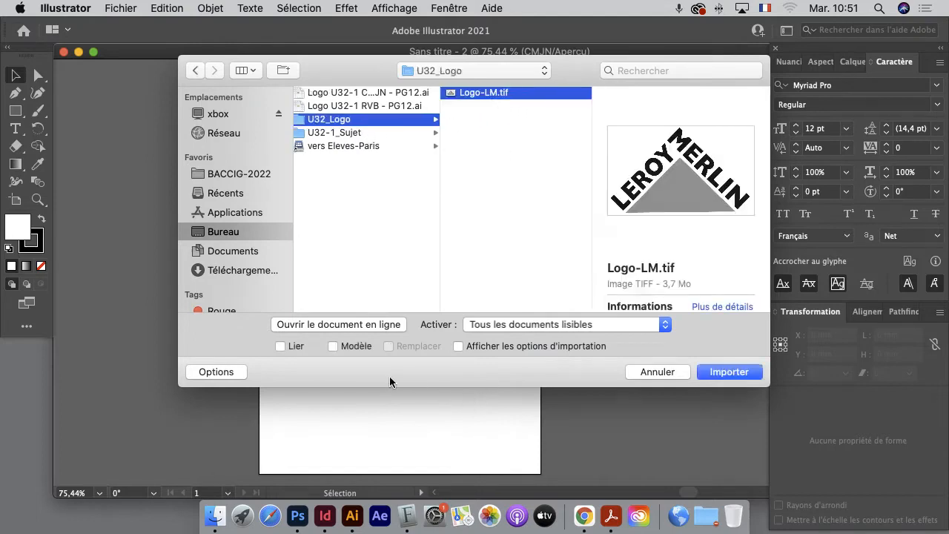
pyautogui.click(349, 346)
pyautogui.click(729, 371)
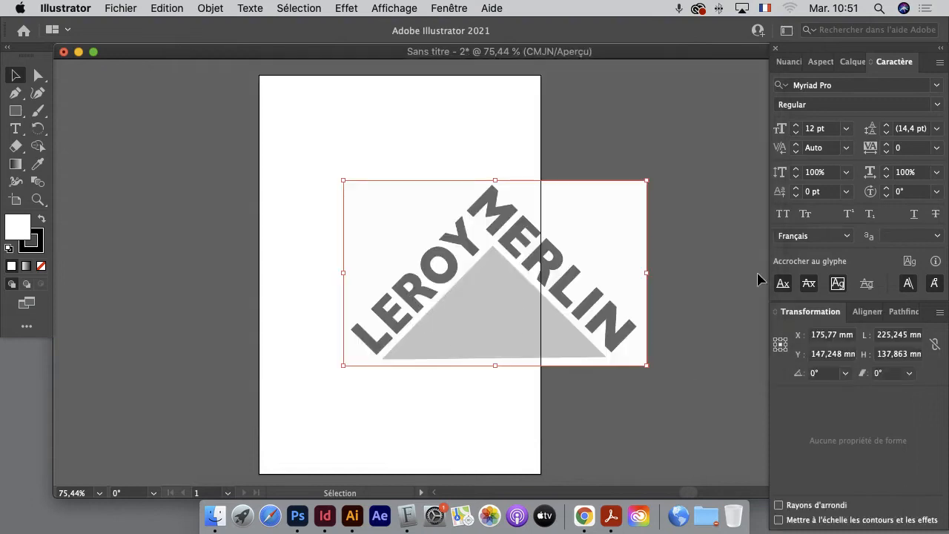
pyautogui.click(852, 63)
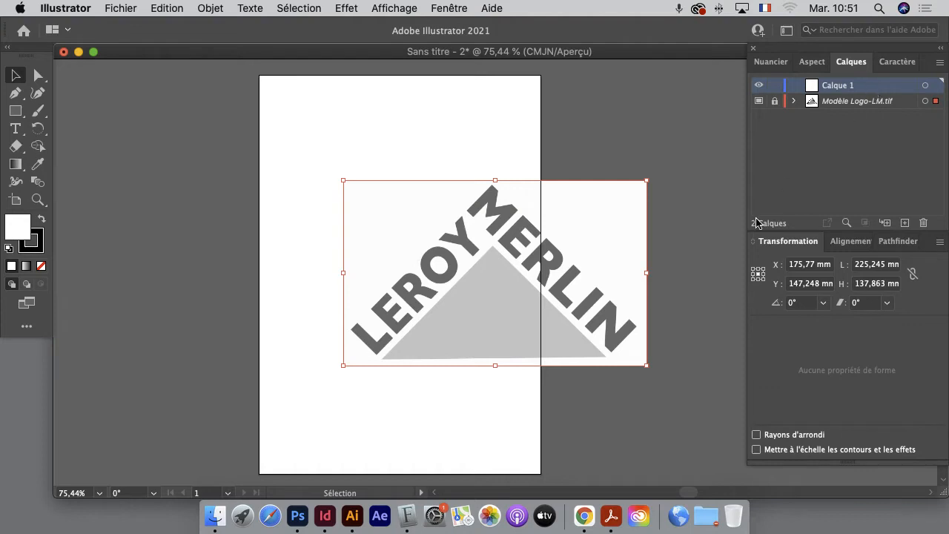
pyautogui.click(449, 138)
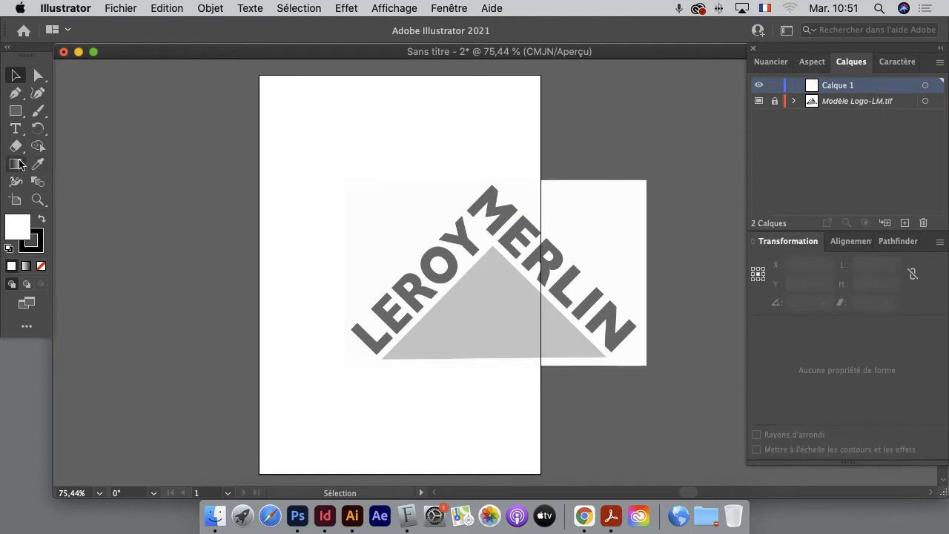
# Step: Trace the logo's grey triangle roughly with the Pen tool as a closed three-point path on Calque 1
pyautogui.click(15, 93)
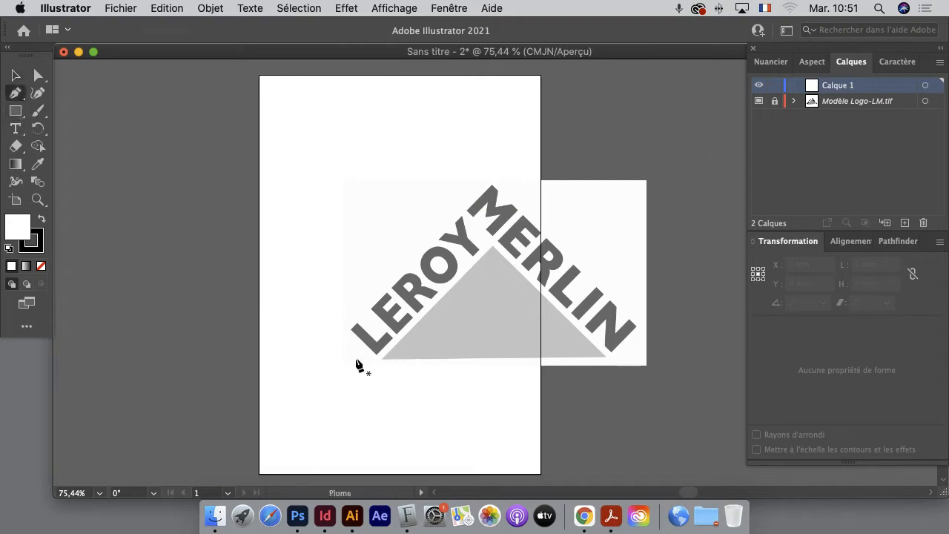
pyautogui.click(383, 358)
pyautogui.click(495, 253)
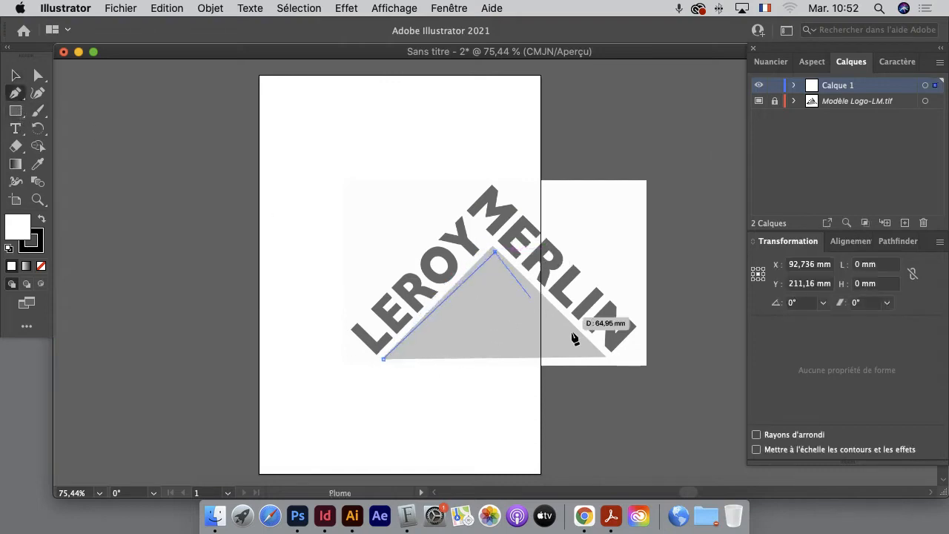
pyautogui.click(589, 353)
pyautogui.click(383, 359)
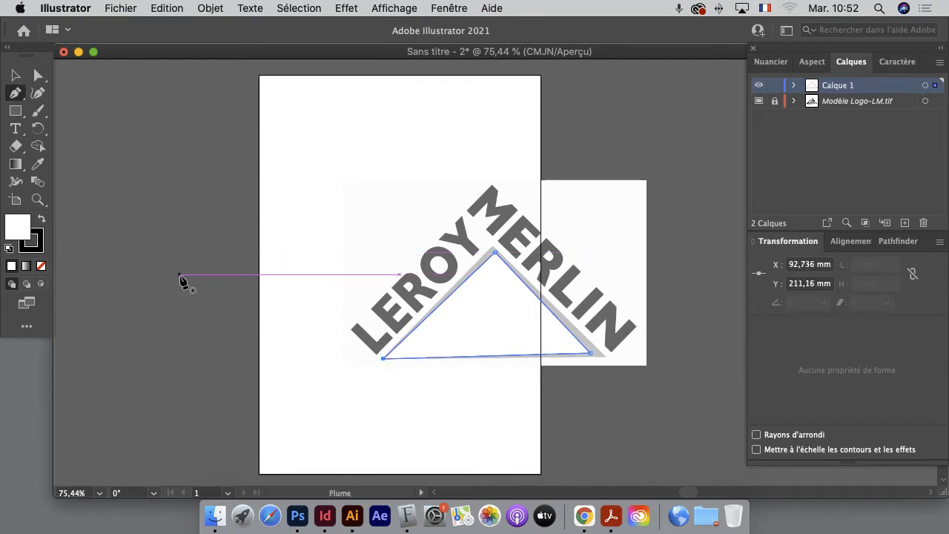
# Step: Switch the document display to outline mode with the traced triangle selected
pyautogui.click(11, 72)
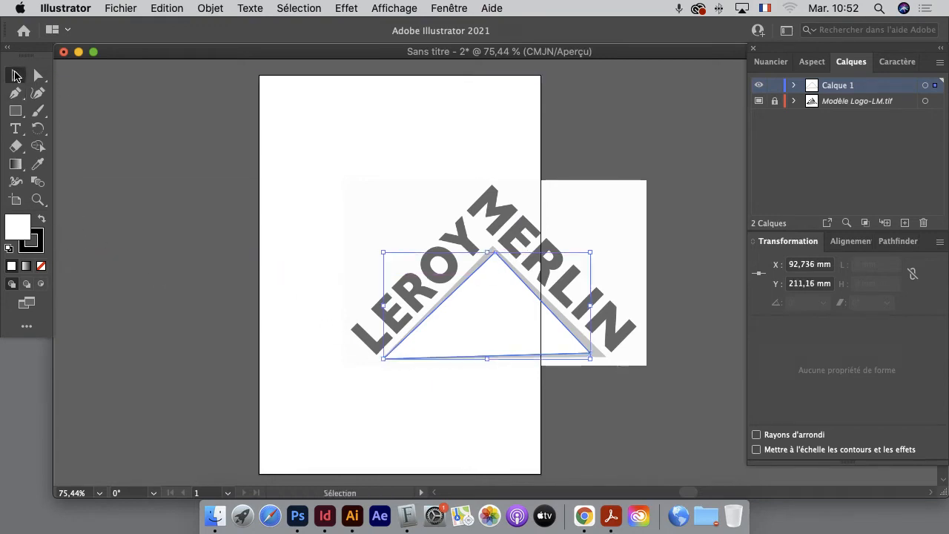
pyautogui.click(393, 9)
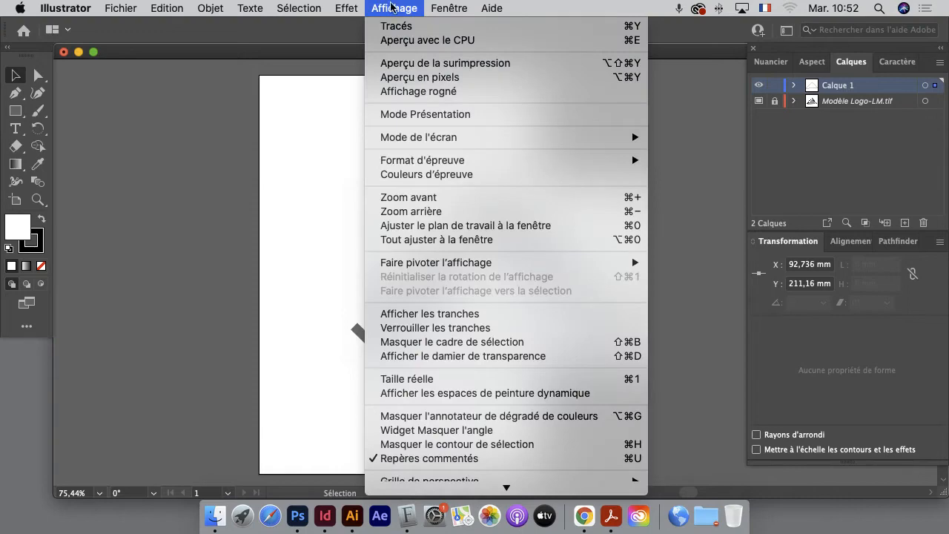
pyautogui.click(396, 26)
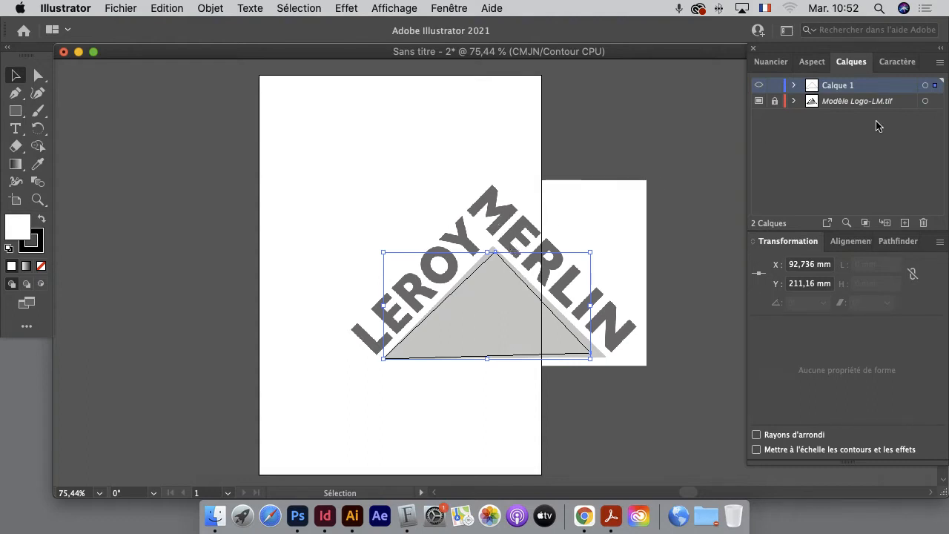
# Step: Turn off the template option of the Modèle Logo-LM.tif layer and display the artwork as outlines
pyautogui.doubleClick(894, 105)
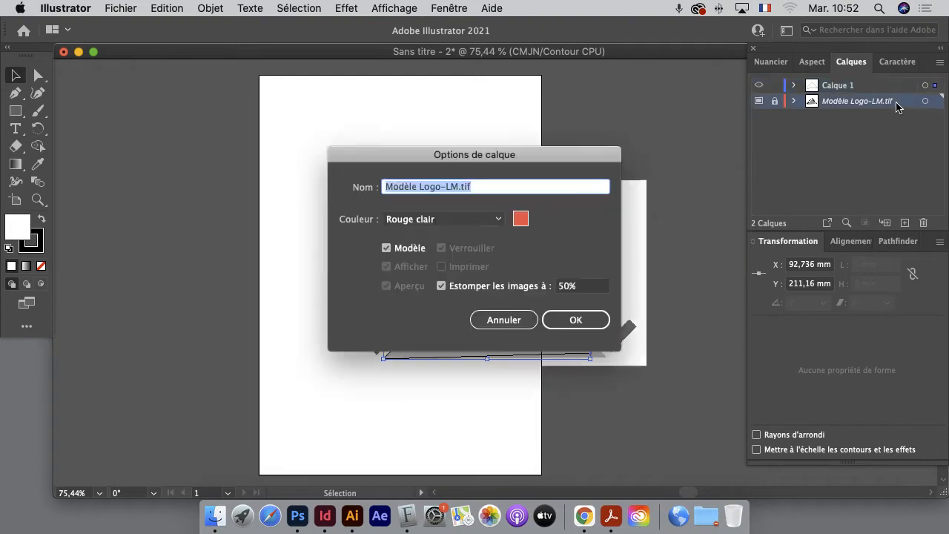
pyautogui.click(412, 252)
pyautogui.click(603, 324)
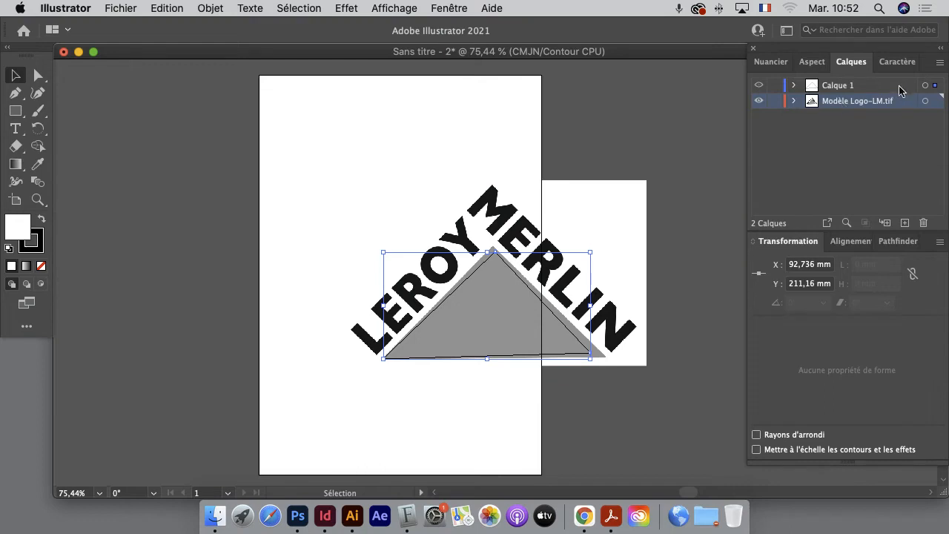
pyautogui.click(370, 190)
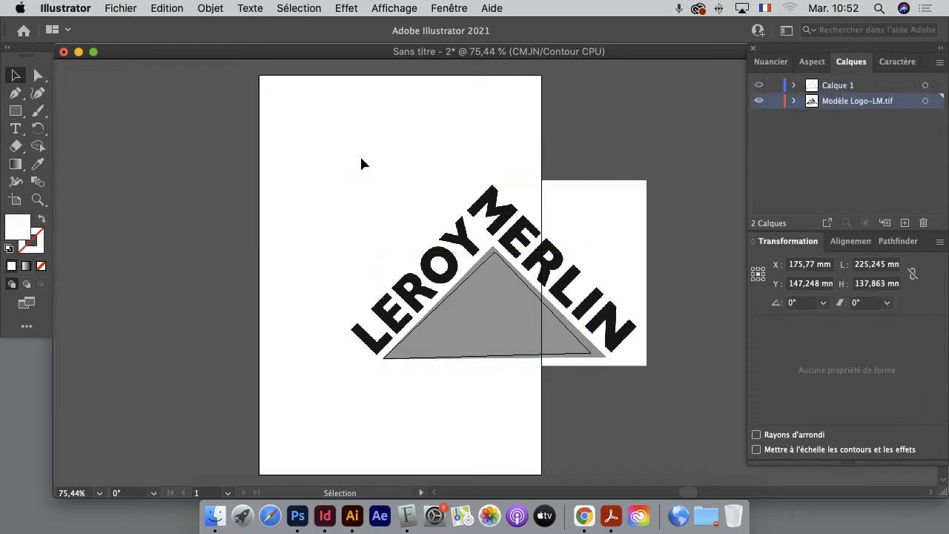
pyautogui.click(361, 159)
pyautogui.press('super+y')
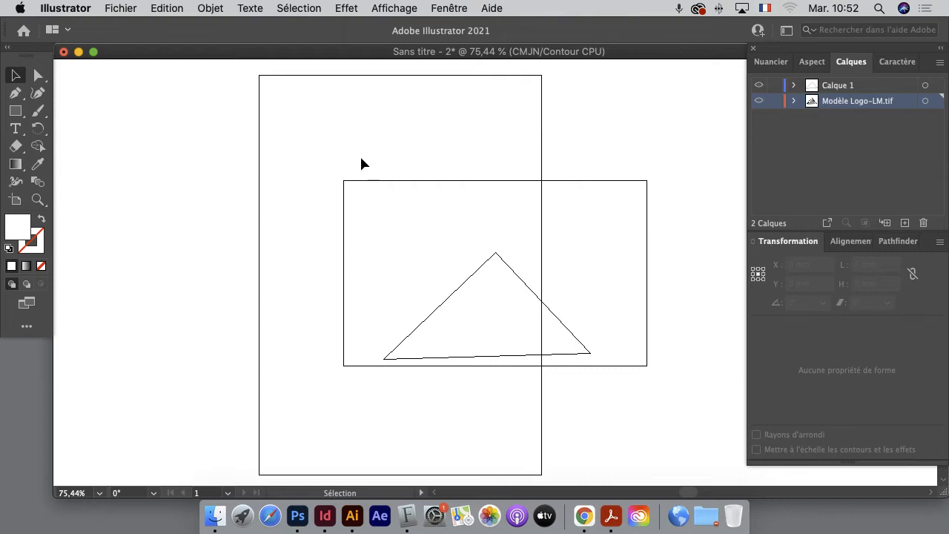
# Step: Make the Modèle Logo-LM.tif layer a template again, with its images dimmed to 50%
pyautogui.doubleClick(906, 104)
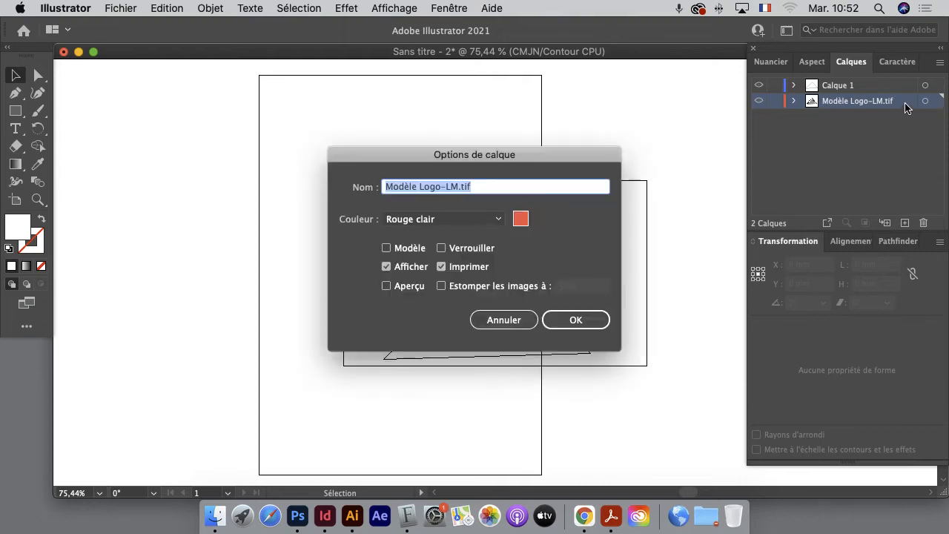
pyautogui.click(411, 248)
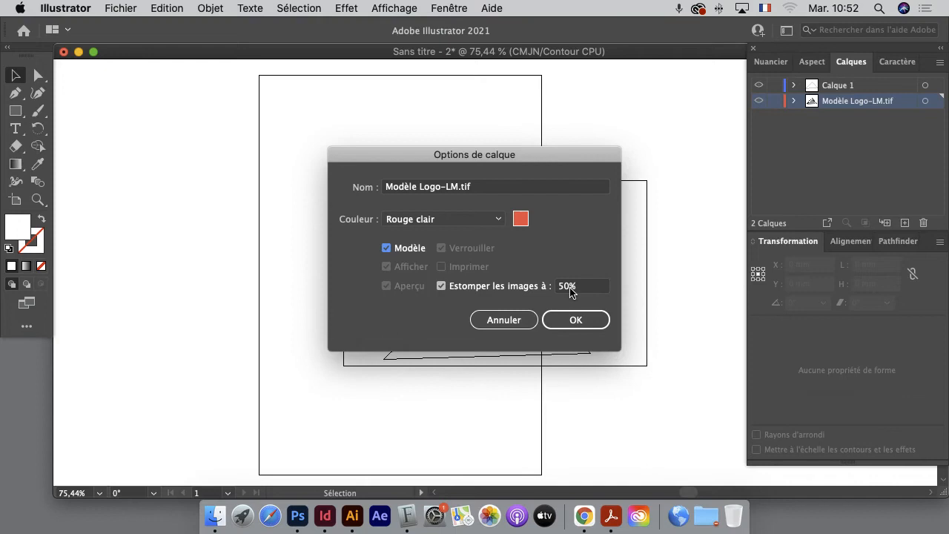
pyautogui.click(586, 324)
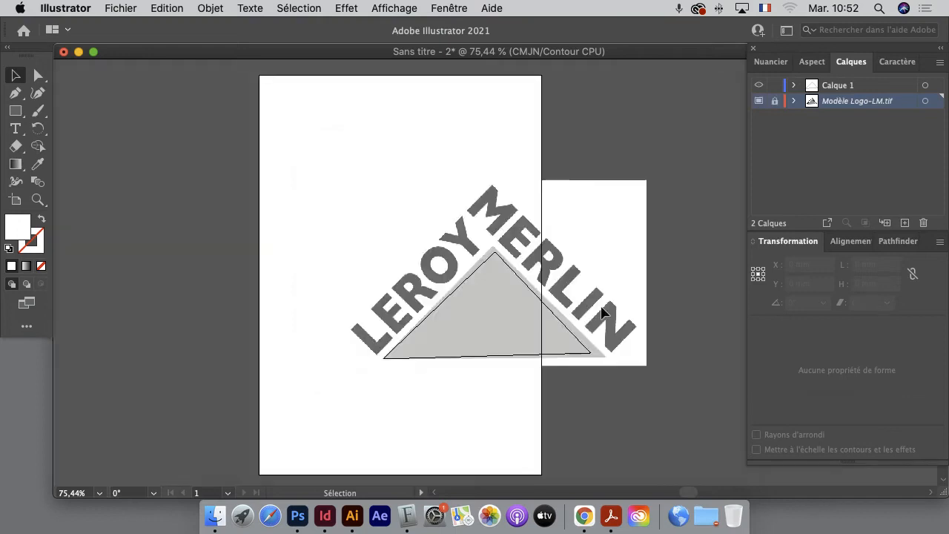
# Step: Delete the traced triangle from Calque 1
pyautogui.click(588, 359)
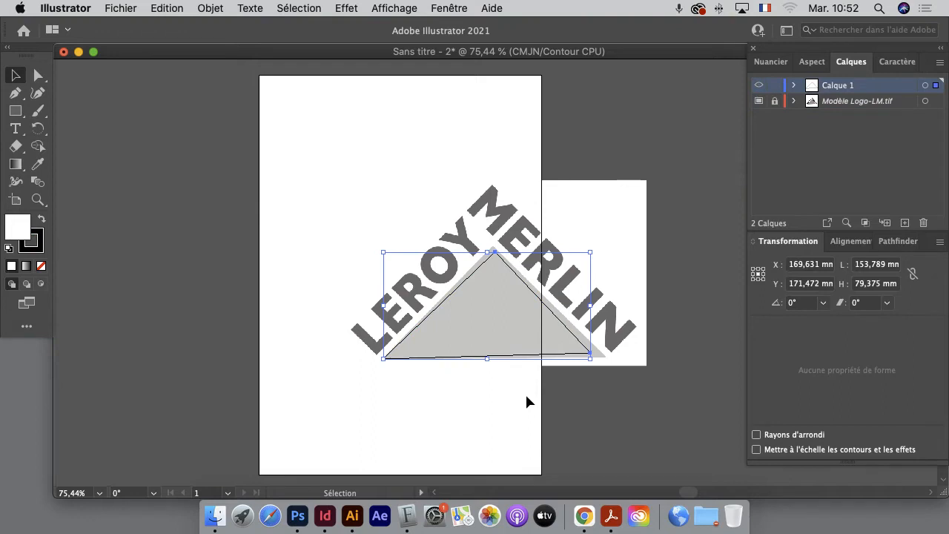
pyautogui.click(525, 393)
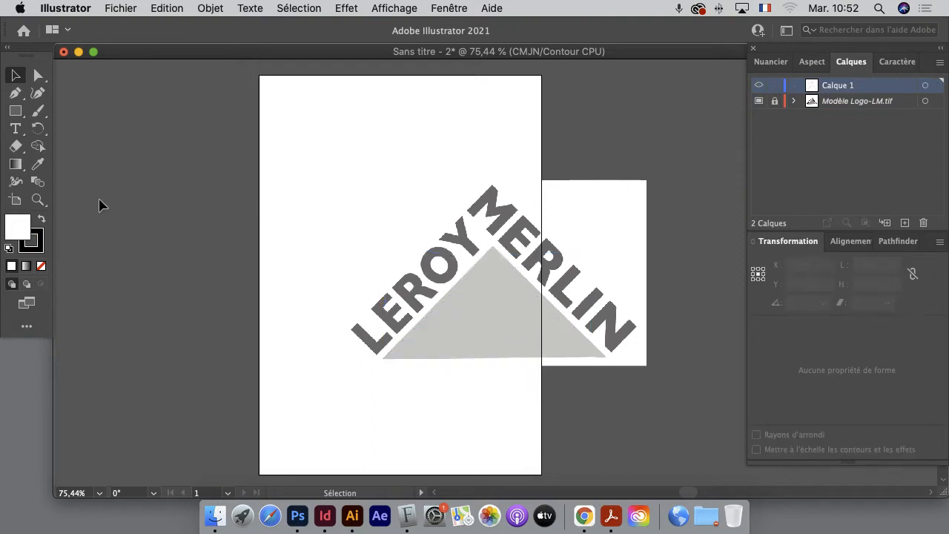
# Step: Show the rulers and place a horizontal guide at about 55 mm and a vertical guide at about 35 mm
pyautogui.press('super+r')
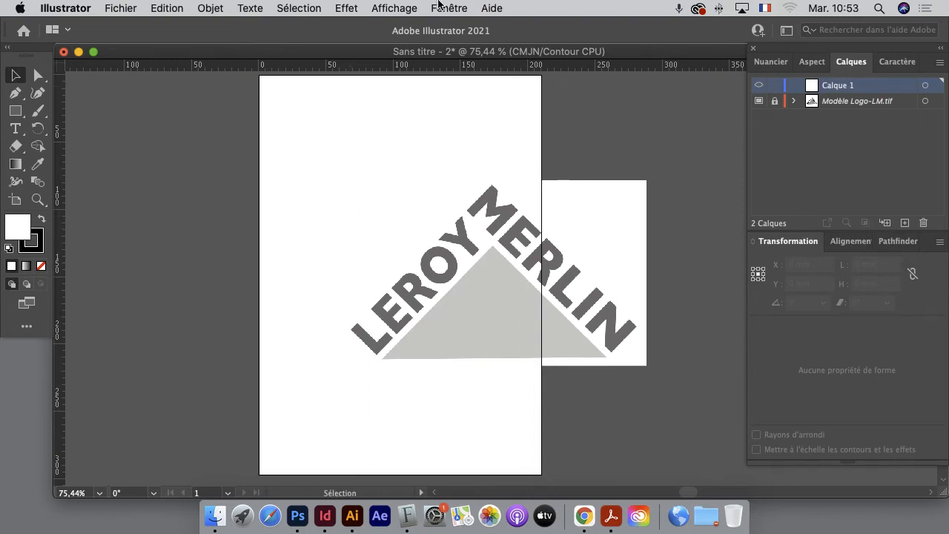
pyautogui.moveTo(371, 68); pyautogui.dragTo(397, 148)
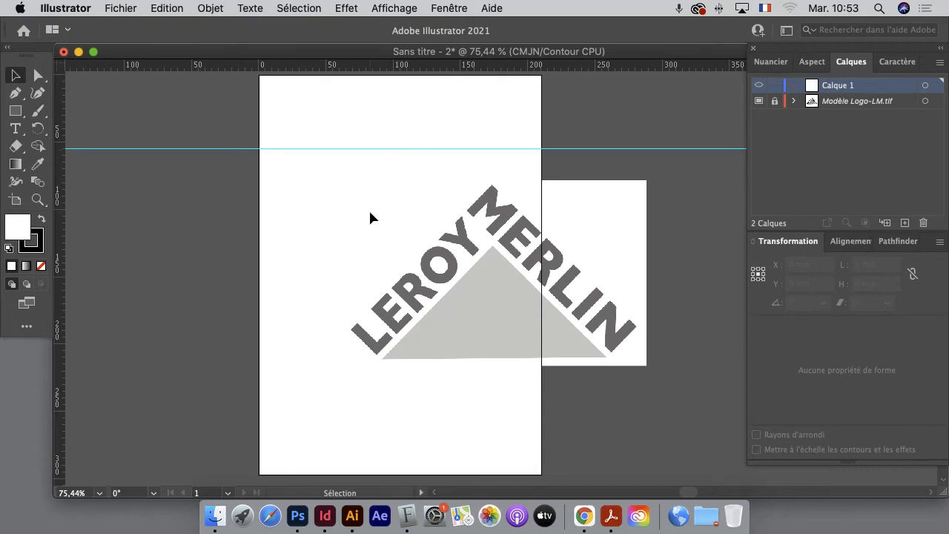
pyautogui.moveTo(61, 254); pyautogui.dragTo(307, 229)
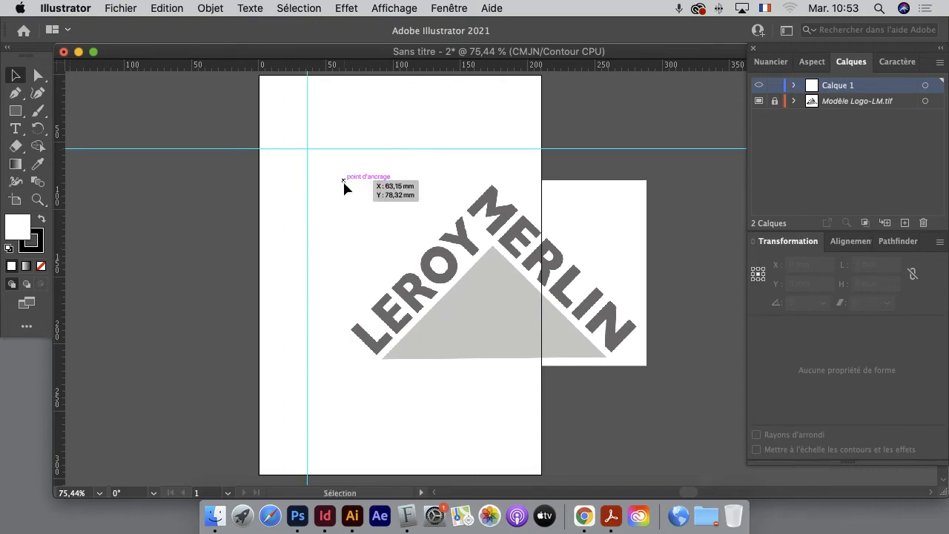
# Step: Draw a rectangle 88 mm wide and 68 mm high over the LEROY lettering
pyautogui.click(15, 117)
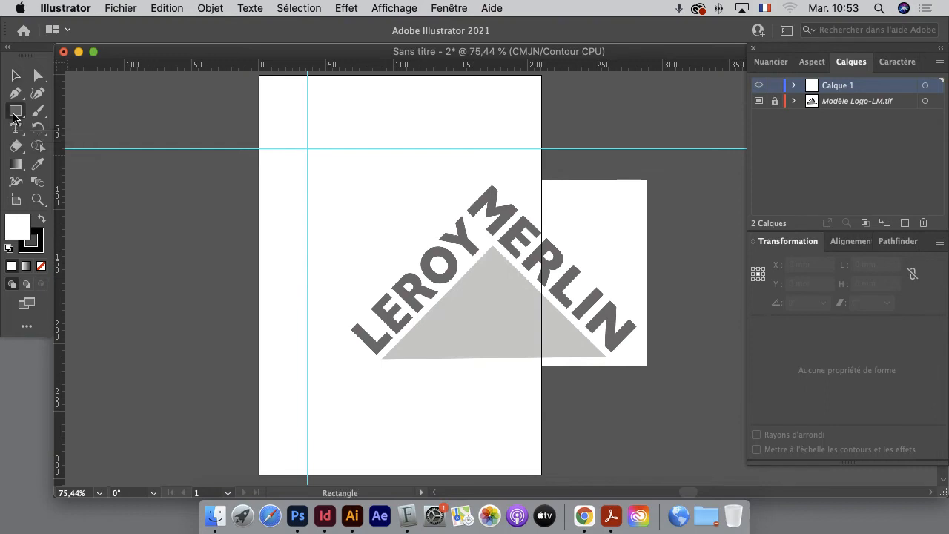
pyautogui.click(359, 204)
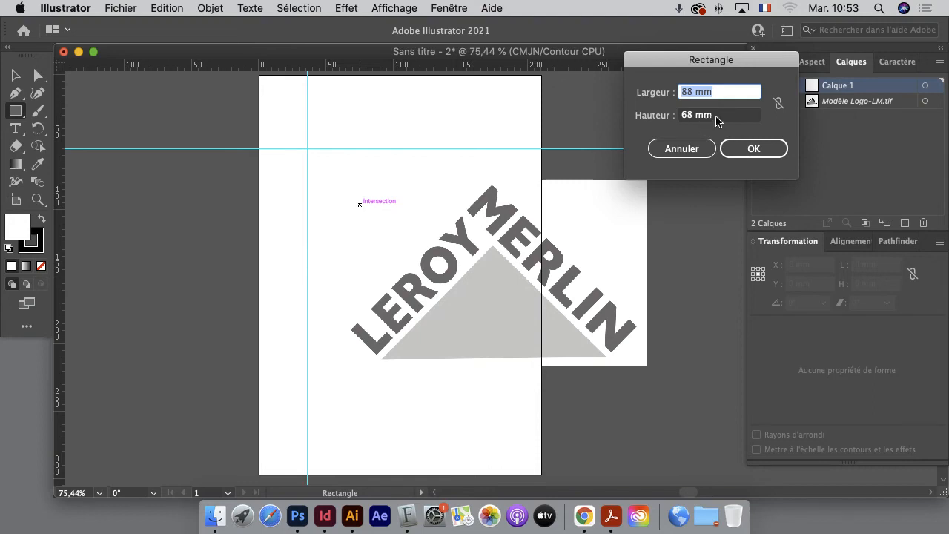
pyautogui.click(750, 151)
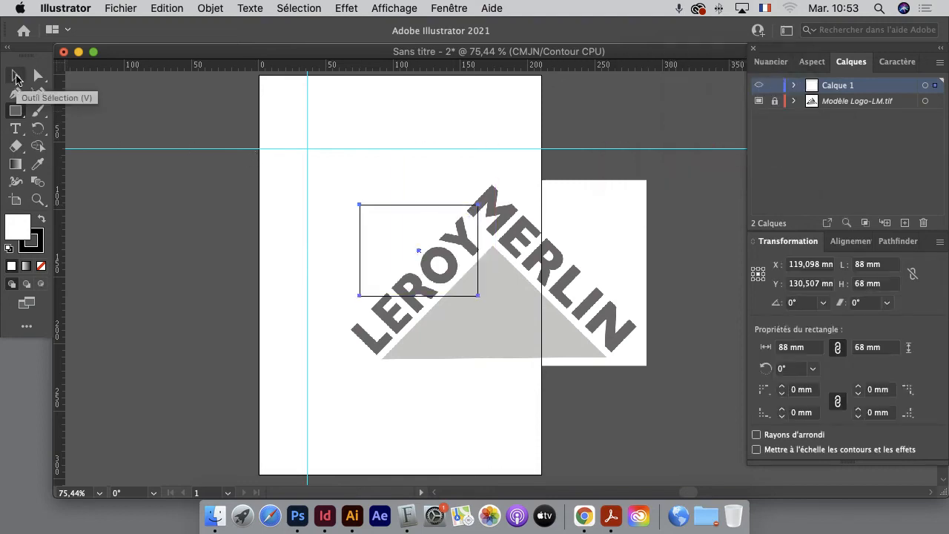
pyautogui.click(16, 77)
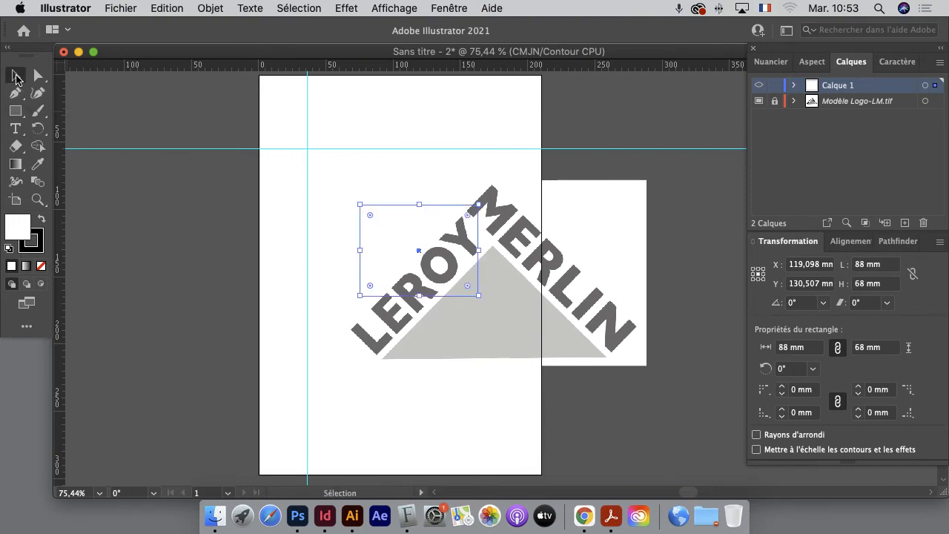
# Step: Convert the 88 x 68 mm rectangle into a guide and turn it back into a regular selected rectangle
pyautogui.press('super+shift+a')
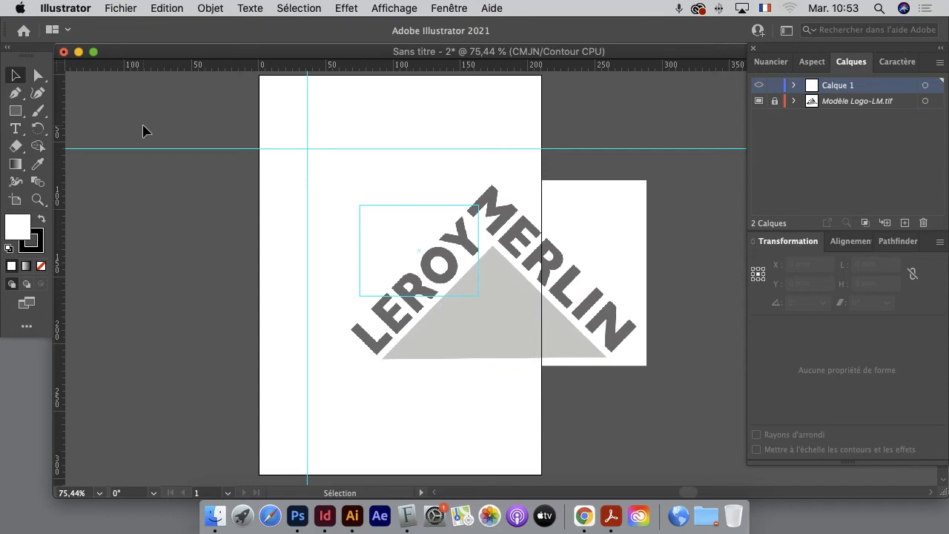
pyautogui.press('super+a')
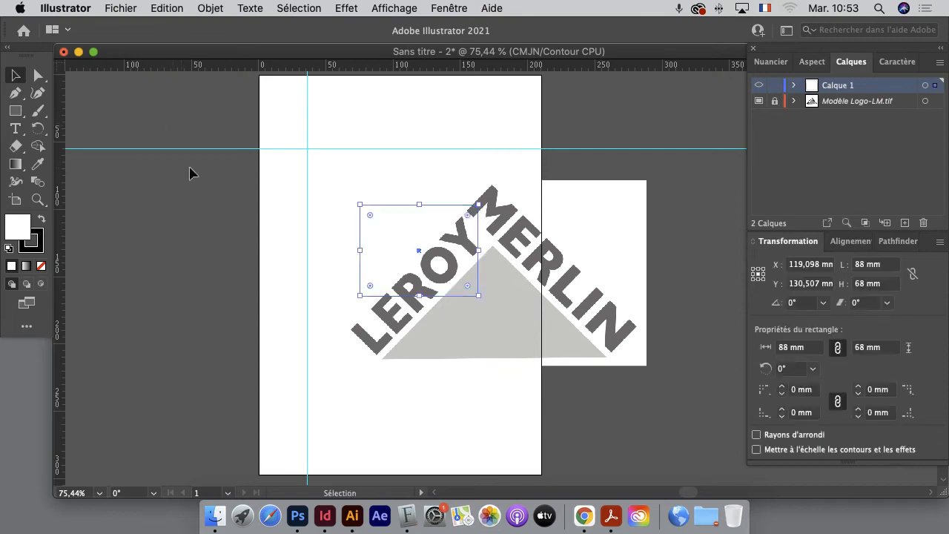
# Step: Convert the selected 88 x 68 mm rectangle into a guide
pyautogui.rightClick(403, 208)
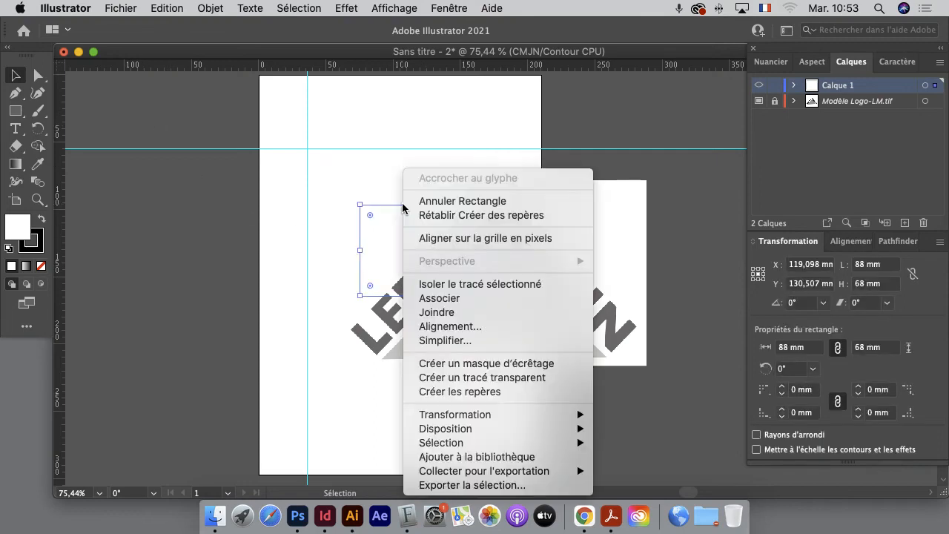
pyautogui.click(424, 398)
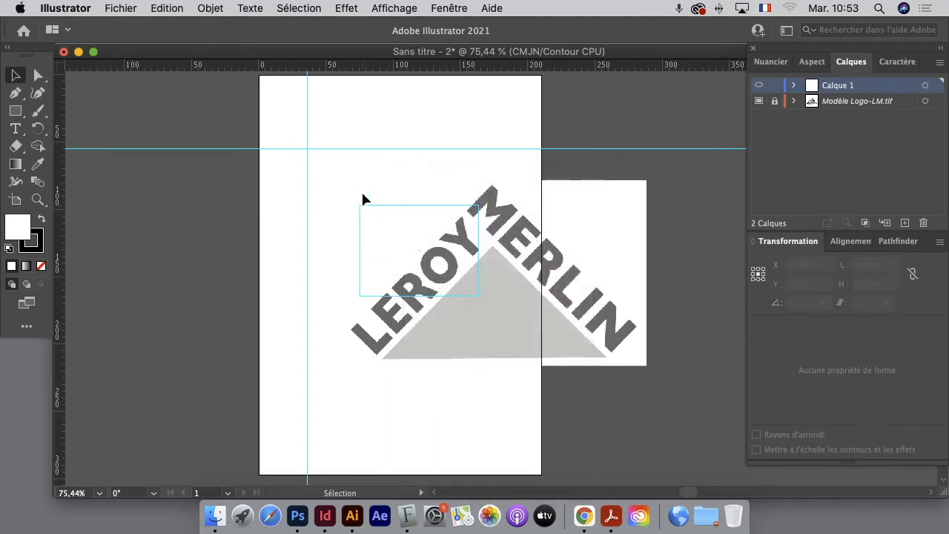
# Step: Draw an ellipse on the upper part of the artboard, above the LEROY lettering, and convert it into a guide
pyautogui.click(15, 111)
pyautogui.click(82, 128)
pyautogui.moveTo(333, 90); pyautogui.dragTo(428, 193)
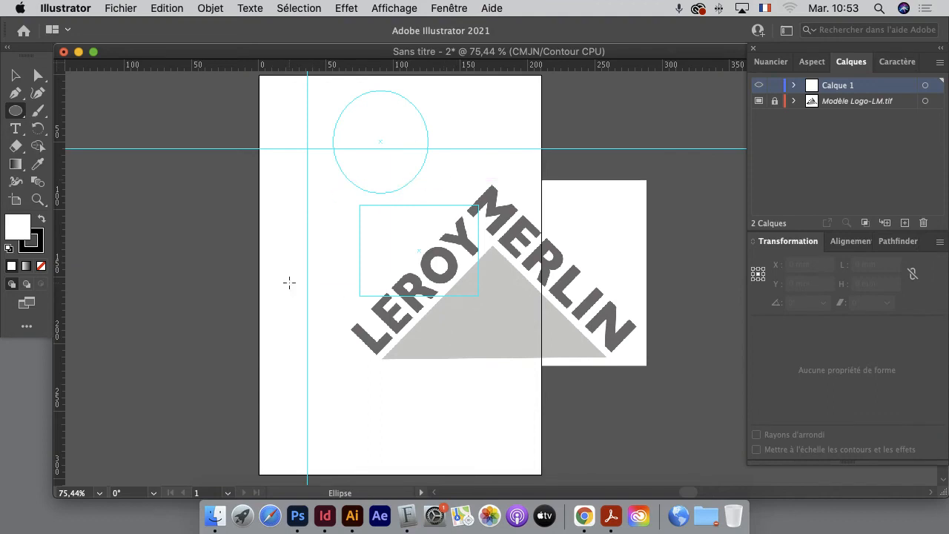
pyautogui.press('super')
# Step: Select the ellipse guide and delete it
pyautogui.click(14, 81)
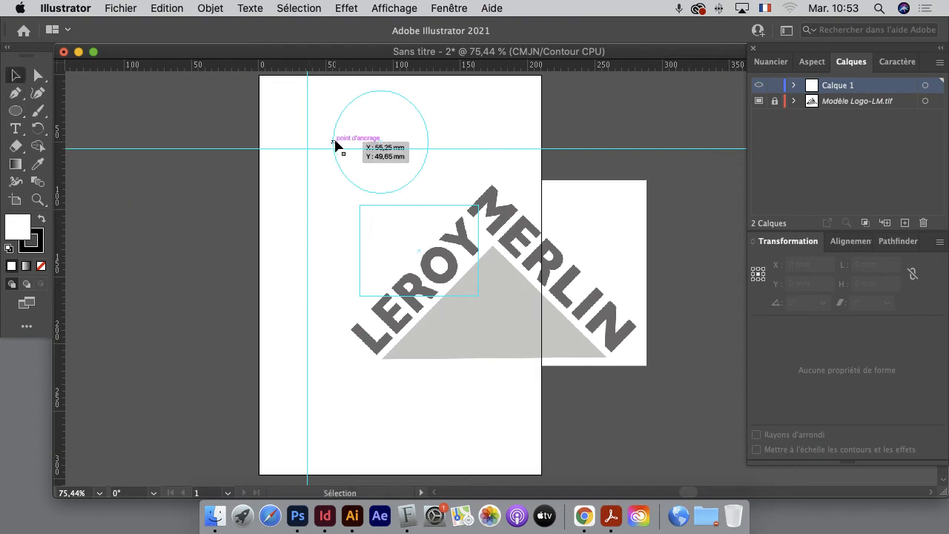
pyautogui.click(334, 142)
pyautogui.press('Delete')
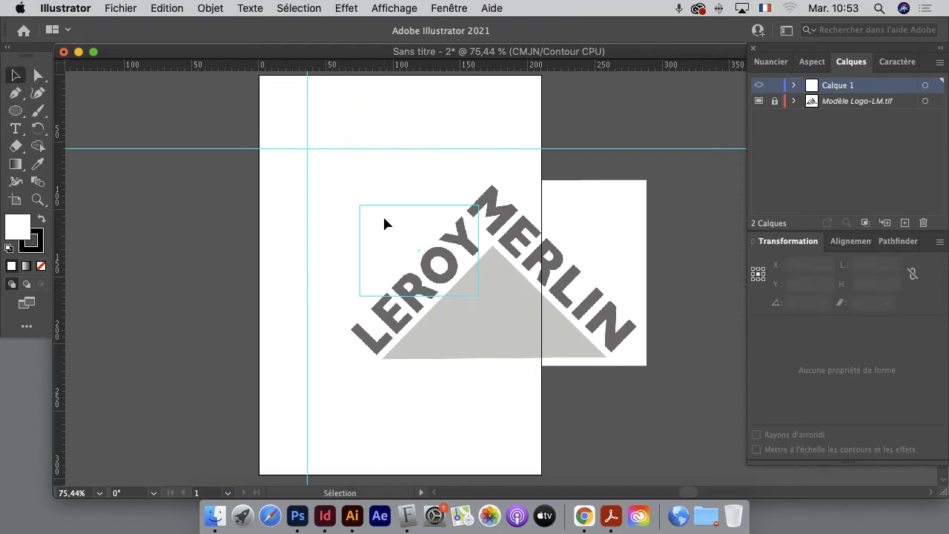
# Step: Move the rectangular guide's centre to about X 98 mm, Y 121 mm, and undo a trial rounding of its corners by about 14.8 mm
pyautogui.moveTo(372, 207); pyautogui.dragTo(344, 192)
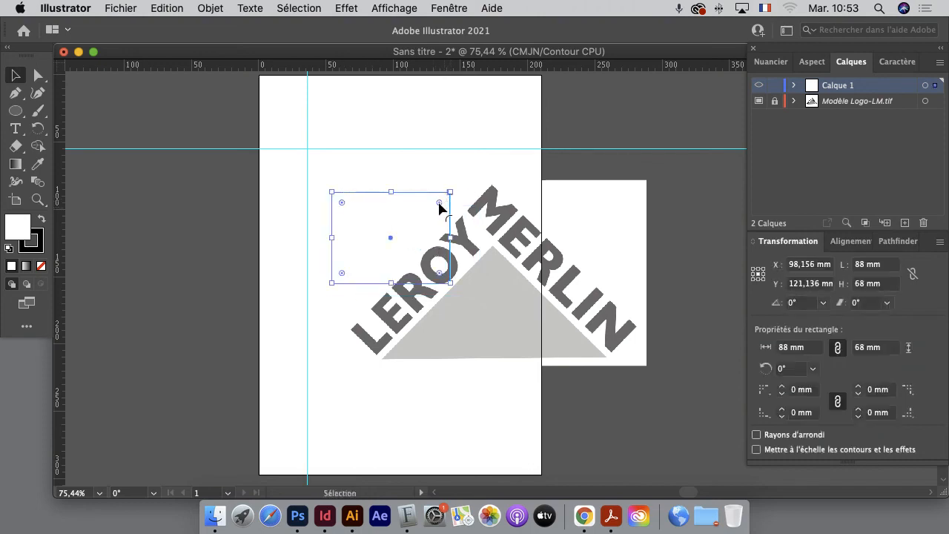
pyautogui.moveTo(439, 203); pyautogui.dragTo(432, 211)
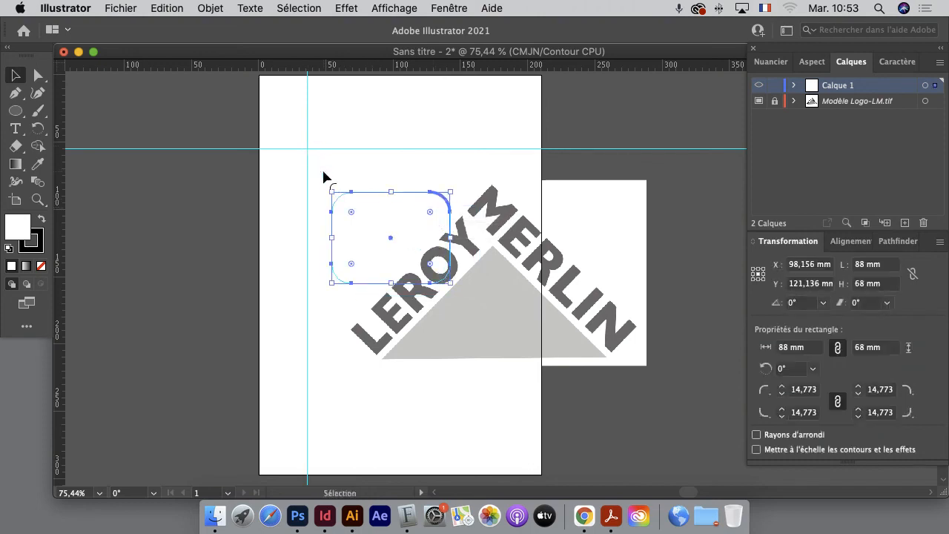
pyautogui.press('super+z')
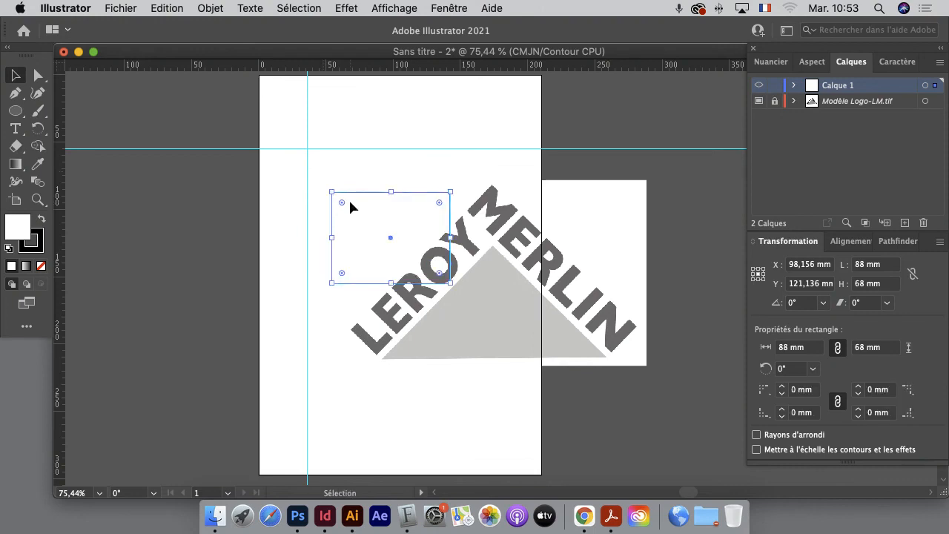
# Step: Unlock the Modèle Logo-LM.tif layer and scale the logo image to about 113 x 69 mm, centred on the rectangular guide
pyautogui.click(775, 103)
pyautogui.moveTo(486, 351); pyautogui.dragTo(421, 311)
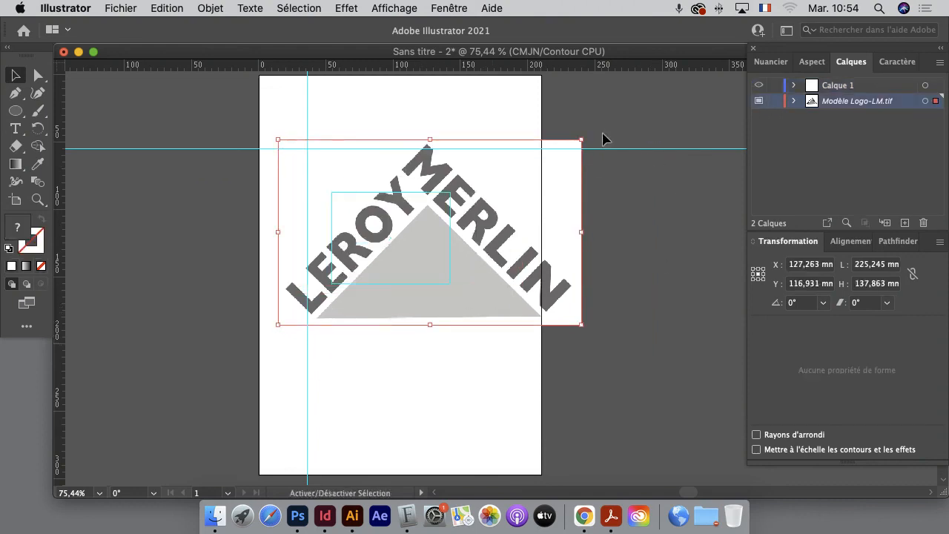
pyautogui.moveTo(582, 140); pyautogui.dragTo(430, 232)
pyautogui.moveTo(346, 314); pyautogui.dragTo(381, 271)
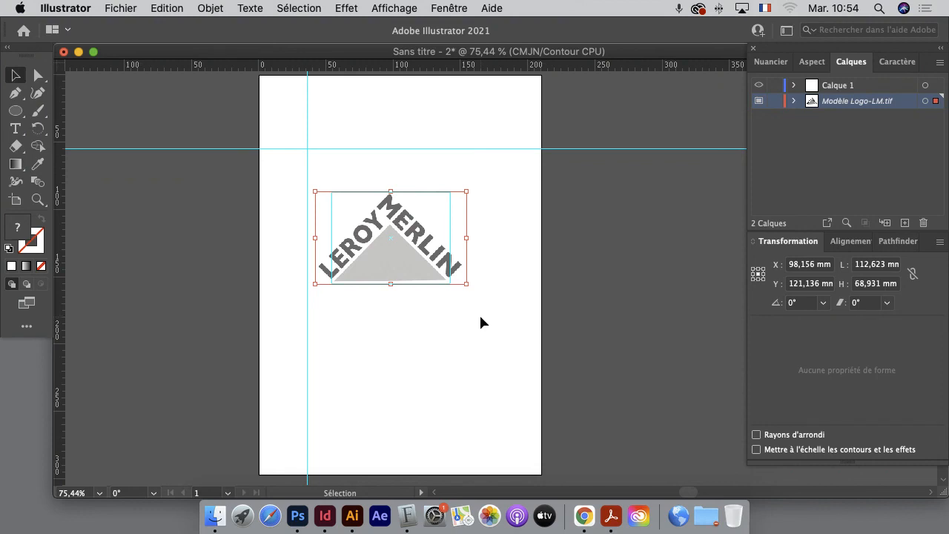
pyautogui.click(499, 239)
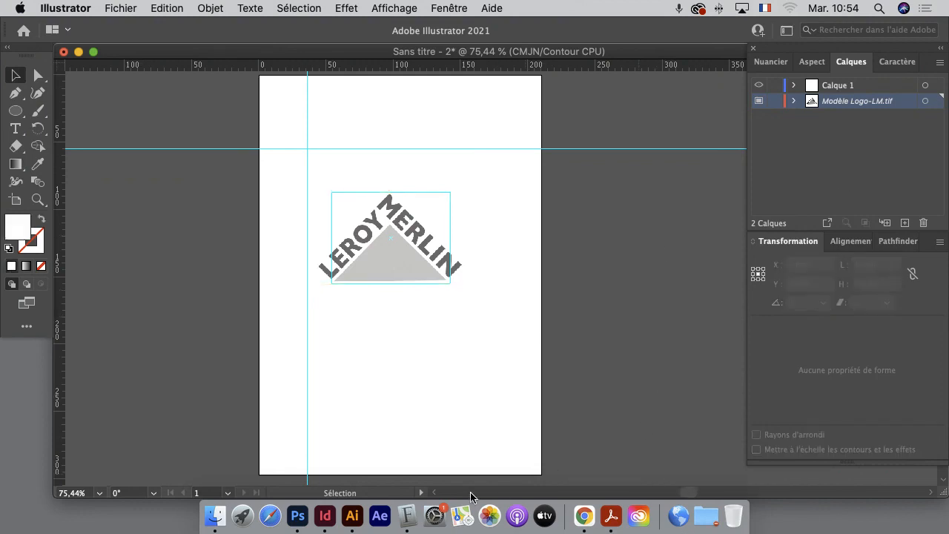
pyautogui.press('super+Tab')
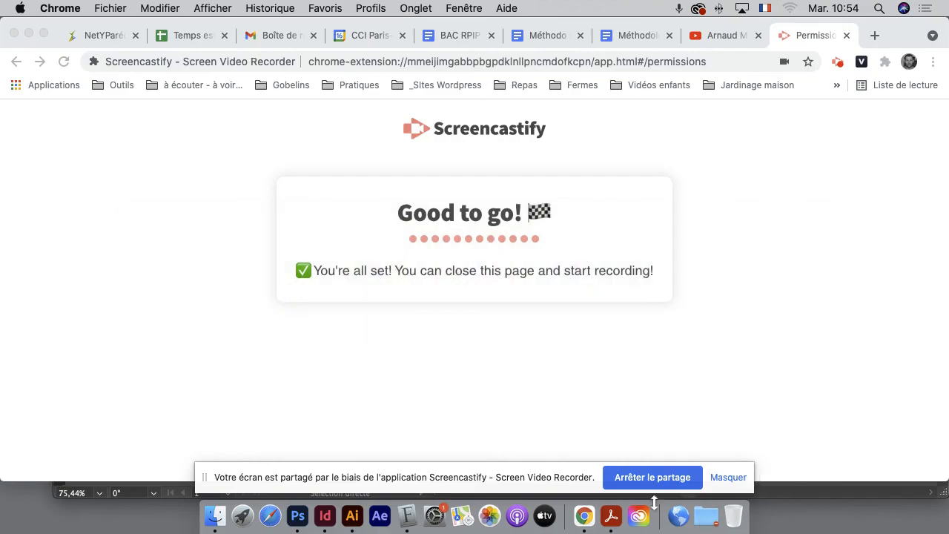